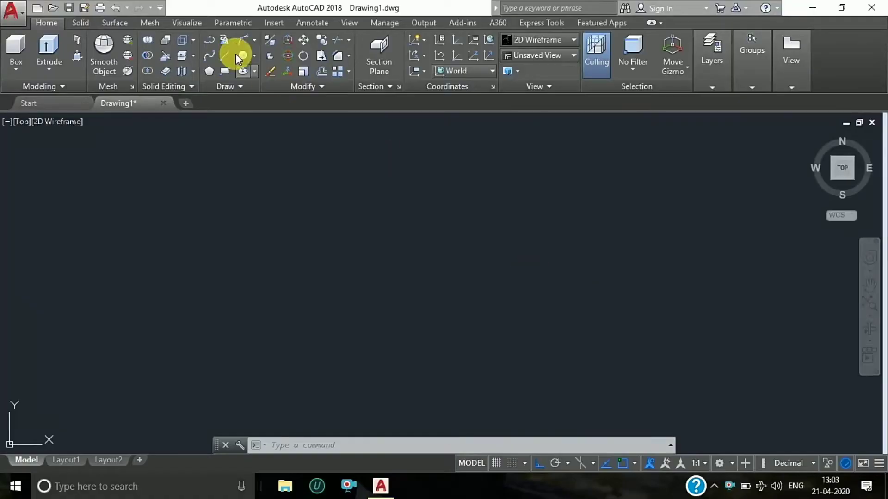
With Ortho on, draw the 58-unit base line, then the 14, 10 and 40-unit segments.
click(227, 53)
click(322, 291)
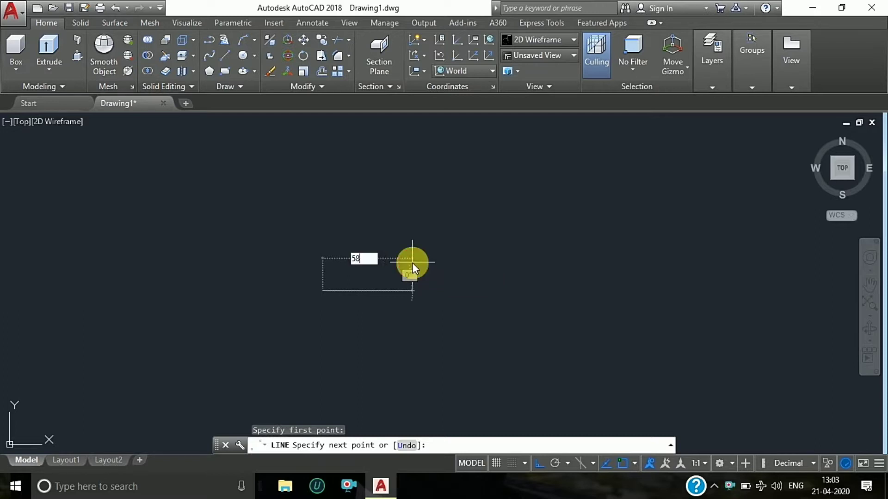
key(Return)
scroll(411, 257, up, 5)
scroll(470, 255, down, 4)
text(14)
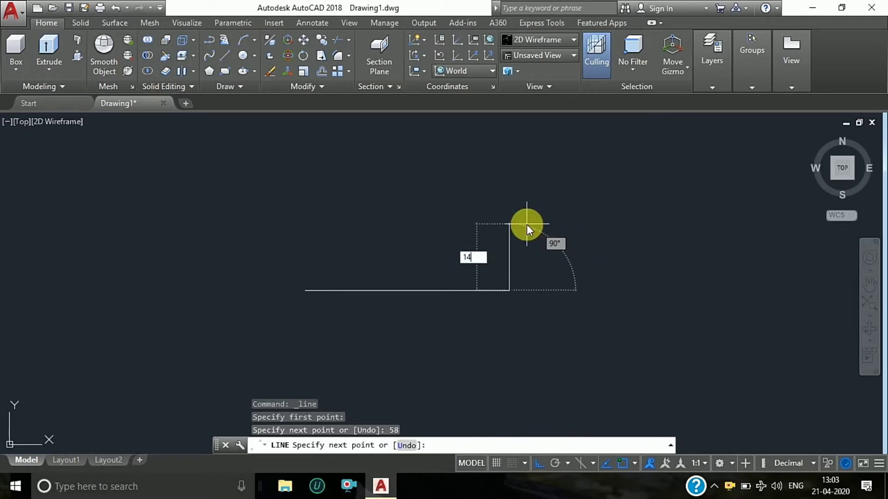
key(Return)
text(10)
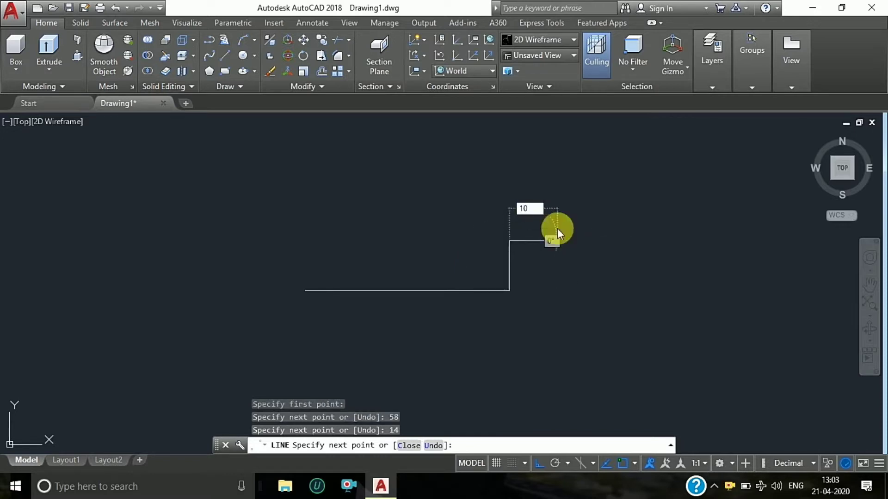
key(Return)
scroll(555, 240, down, 4)
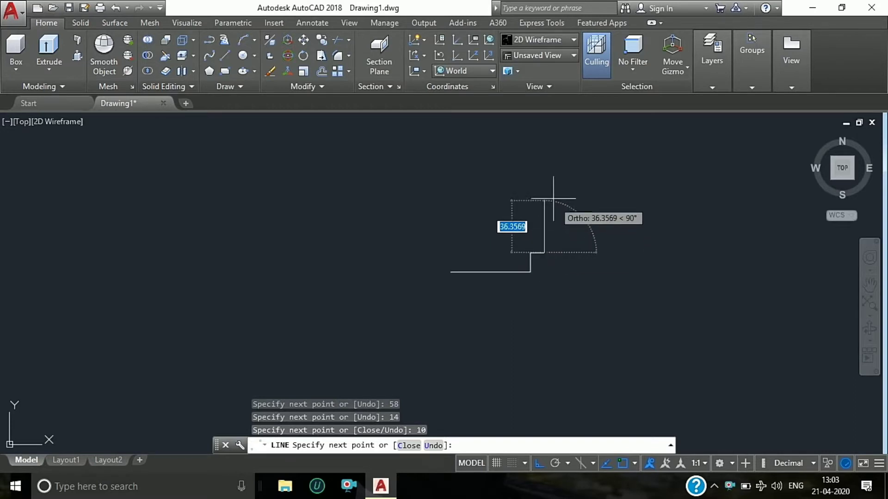
text(4)
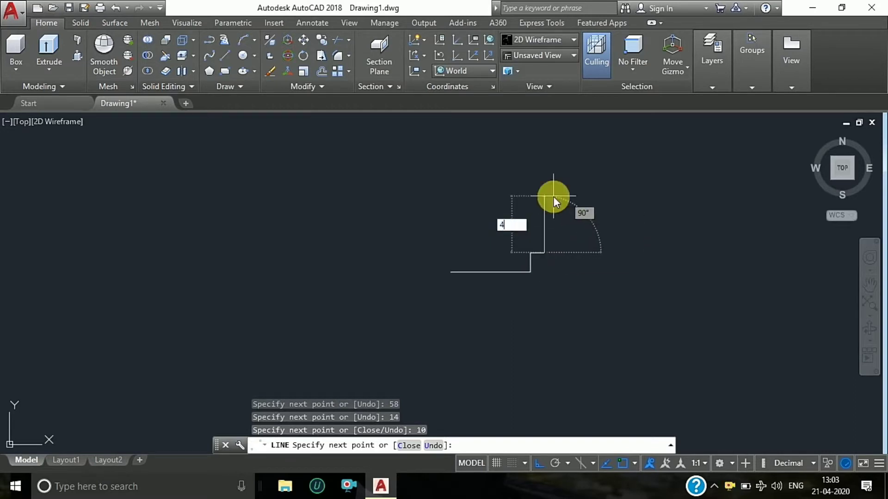
text(0)
key(Return)
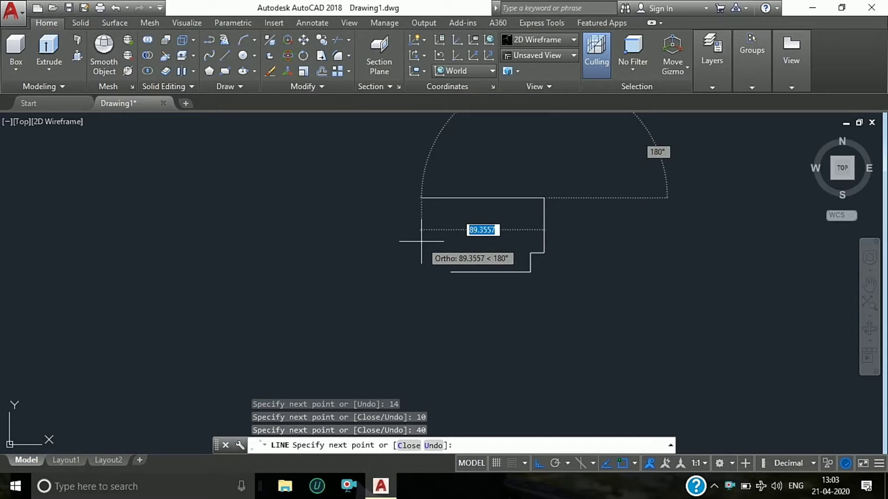
Continue the stepped outline with 18, 44, 21, 12, 10 and 12-unit segments.
text(18)
key(Return)
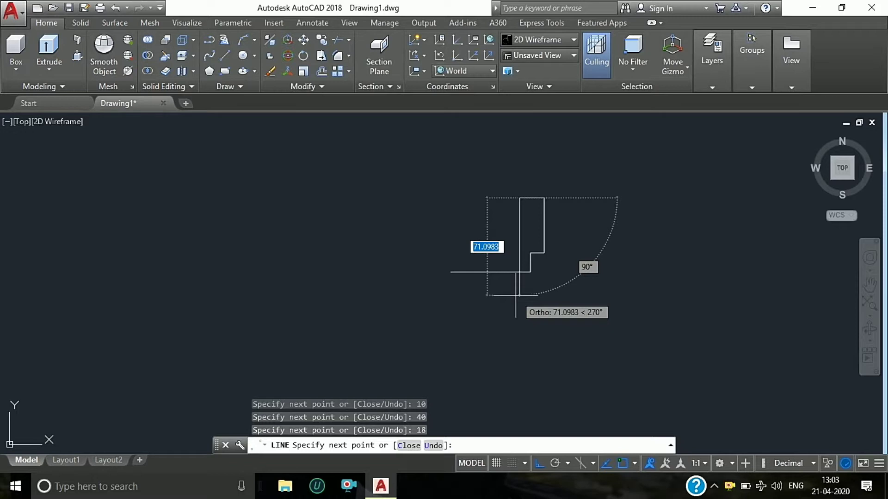
text(44)
key(Return)
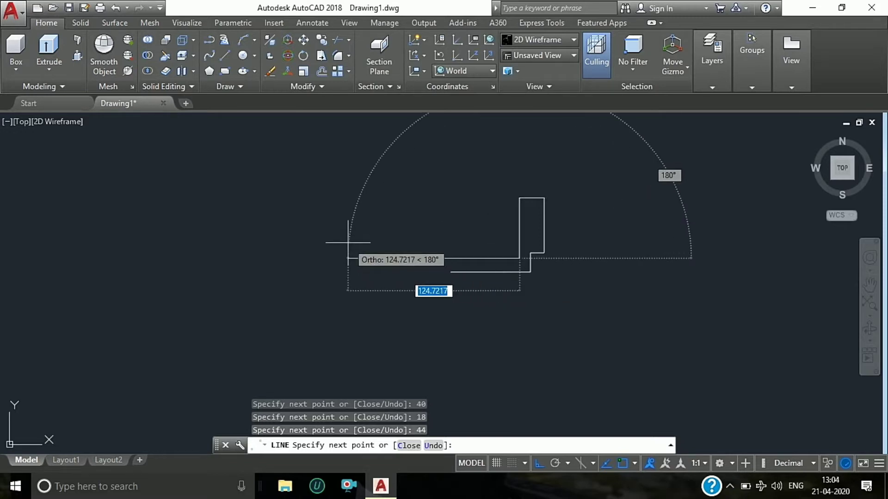
click(347, 243)
text(21)
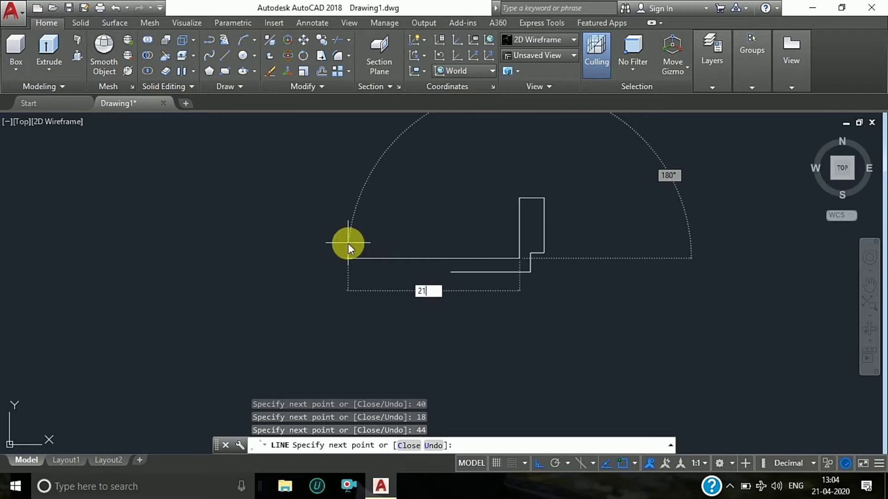
key(Return)
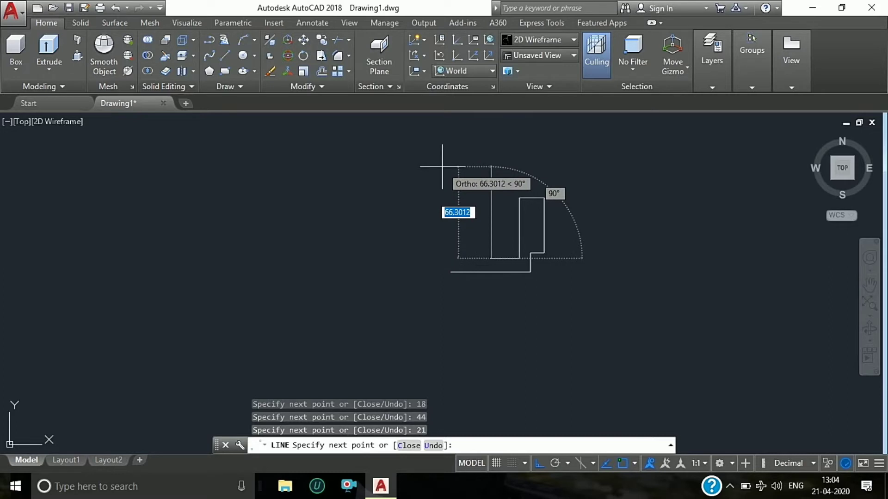
text(12)
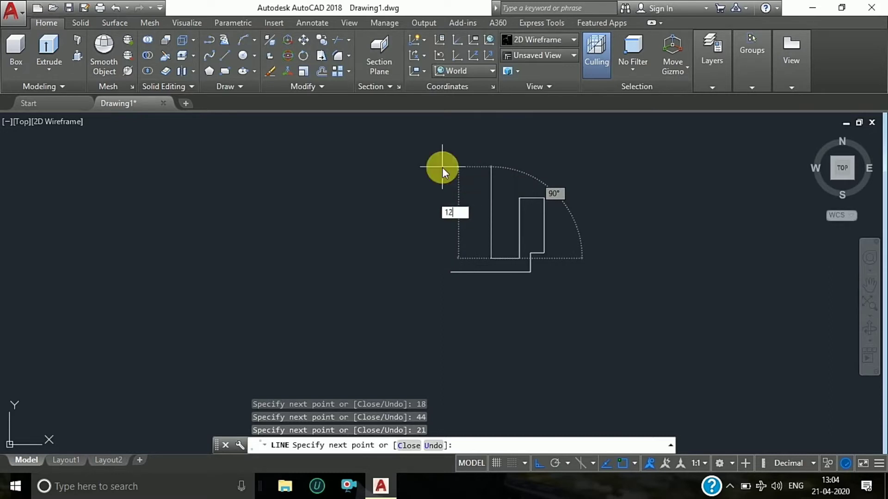
key(Return)
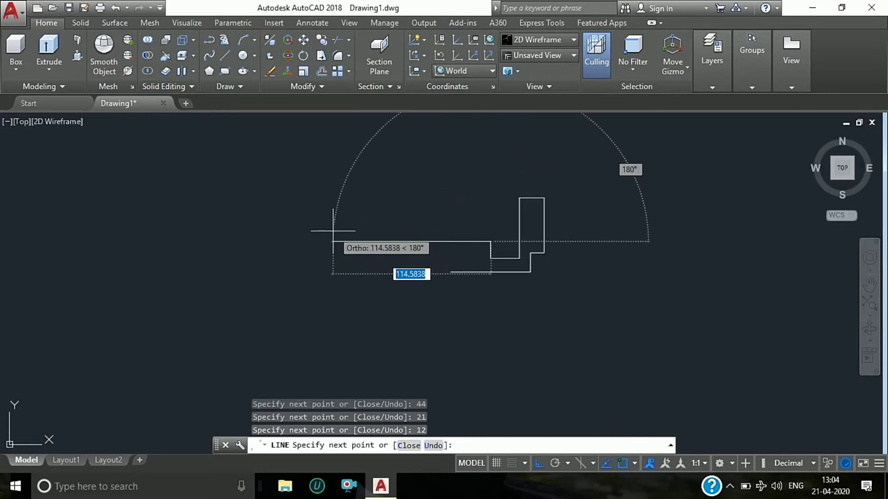
text(10)
key(Return)
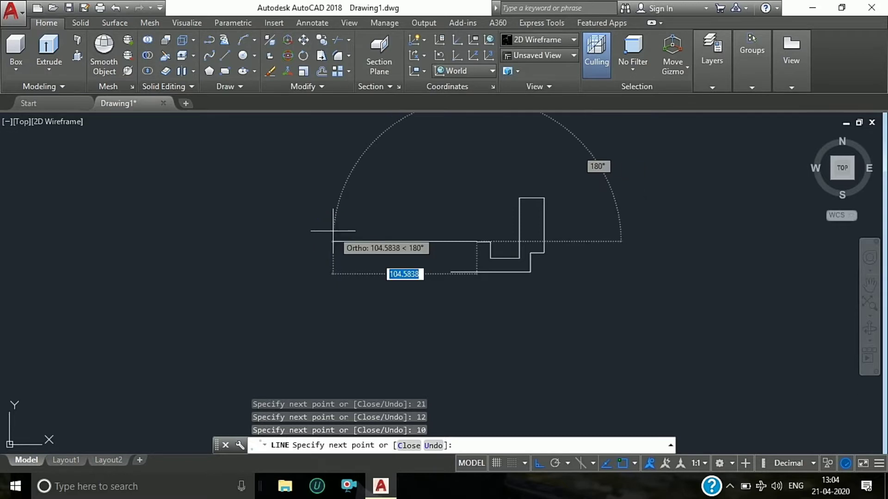
text(12)
key(Return)
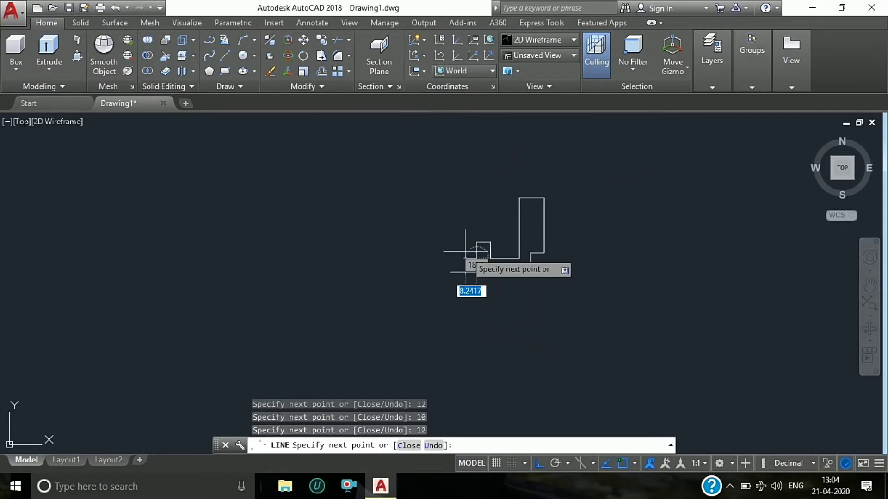
scroll(464, 254, up, 4)
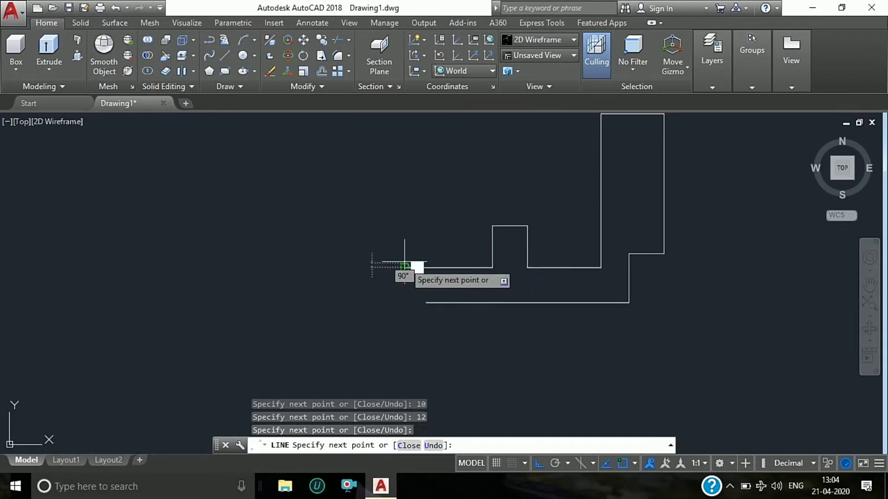
key(Return)
key(Return)
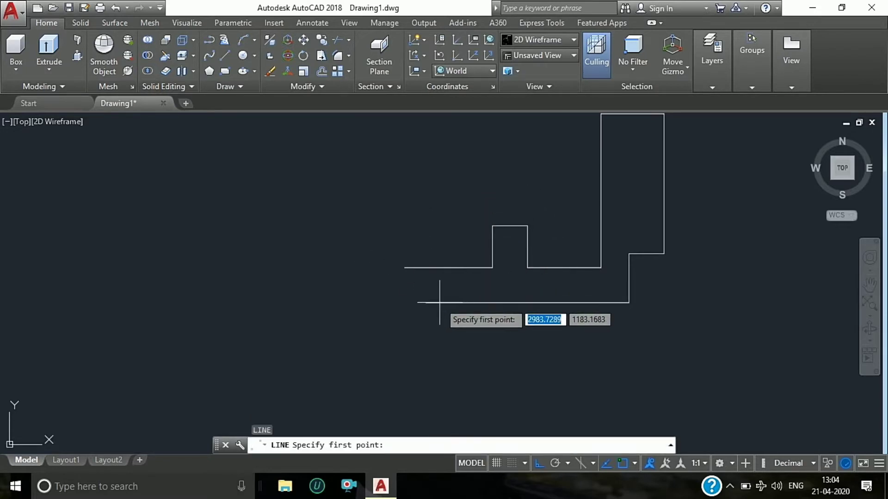
Draw a vertical line closing the left side of the stepped outline.
click(426, 303)
click(435, 236)
key(Escape)
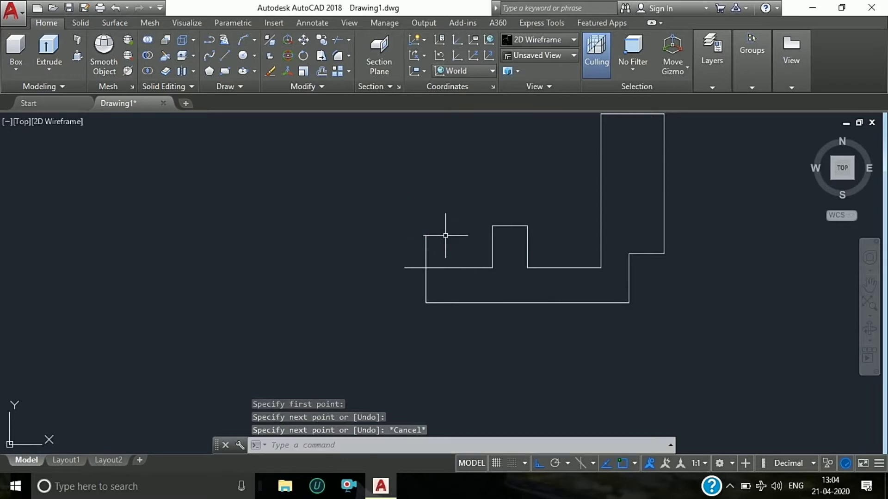
key(Escape)
Trim the horizontal stub and vertical stub overhanging the outline's left corner.
text(tr)
key(Return)
key(Return)
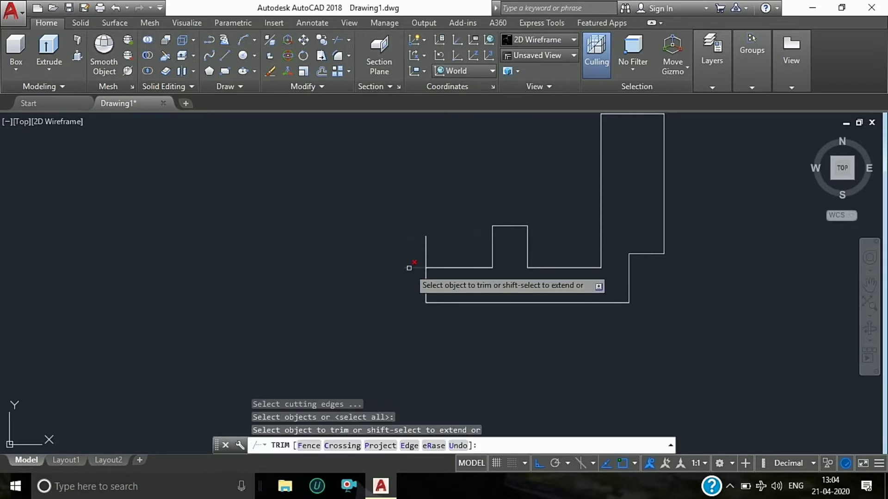
click(409, 267)
click(426, 250)
scroll(381, 263, down, 2)
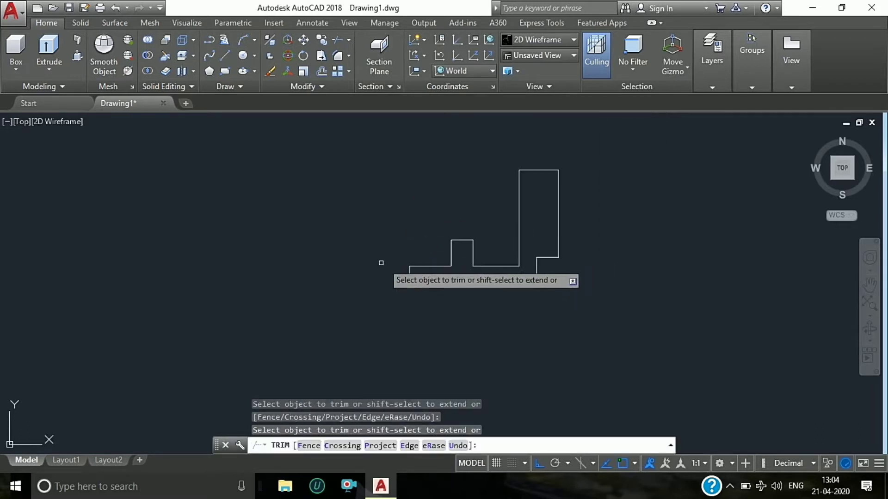
key(Escape)
key(Escape)
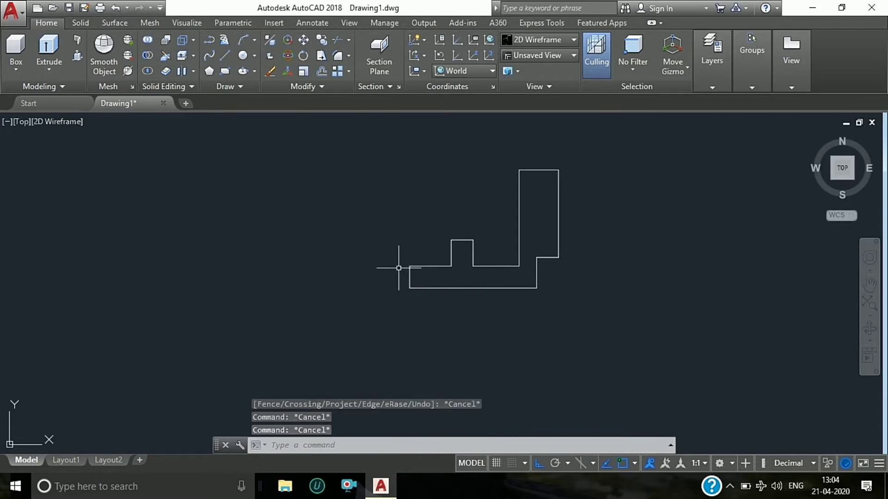
text(j)
key(Return)
scroll(398, 270, down, 3)
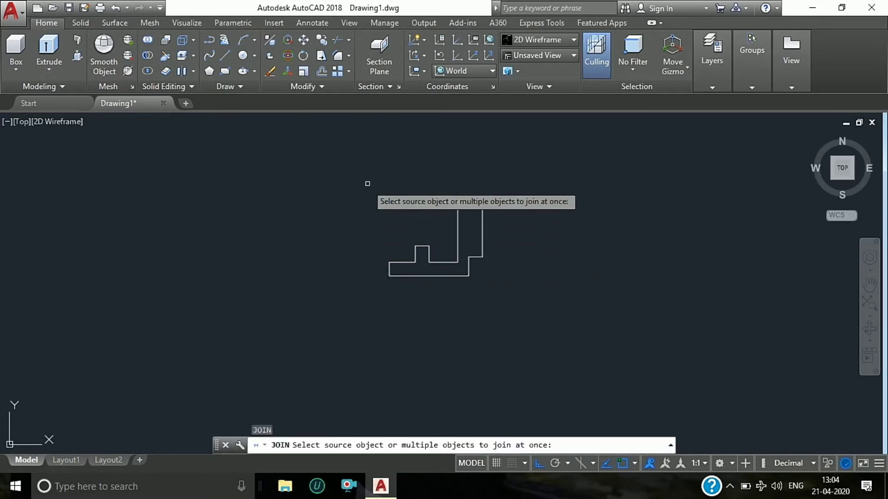
Join the 12 outline lines into one polyline and press-pull it 40 units into a solid.
mouse_move(383, 153)
mouse_down()
mouse_move(553, 219)
mouse_move(359, 322)
mouse_up()
key(Return)
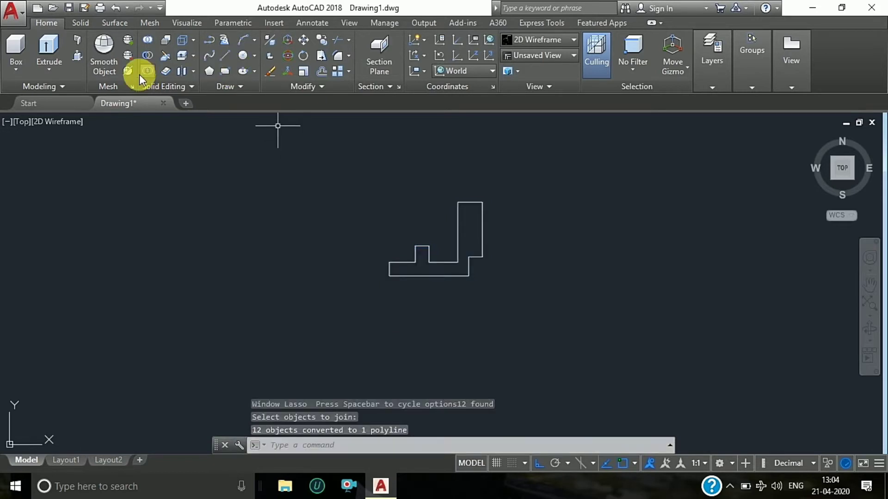
click(76, 58)
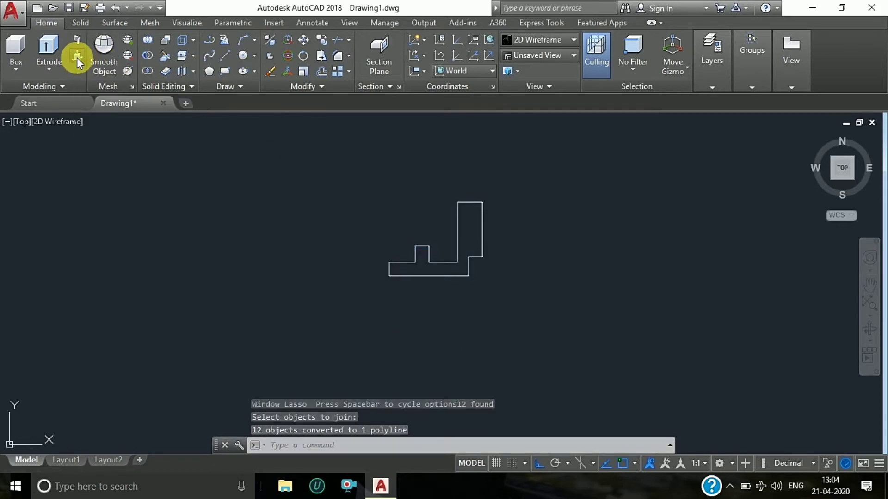
click(390, 262)
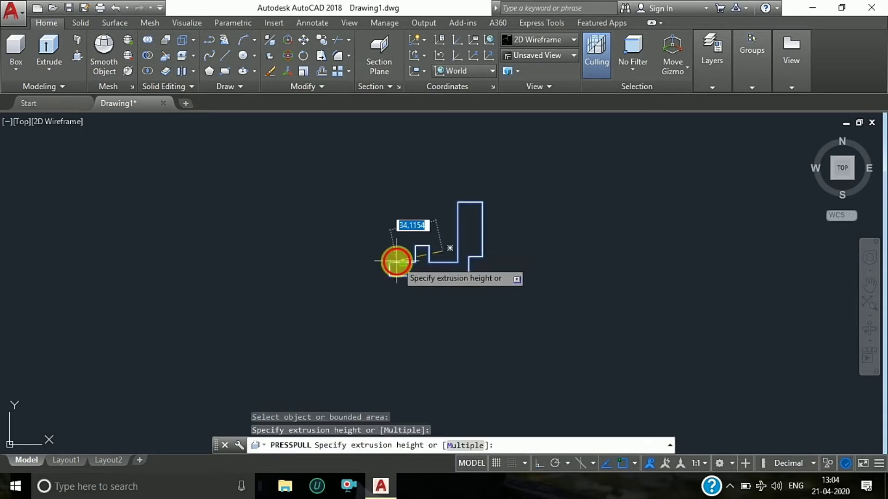
text(40)
key(Return)
key(Escape)
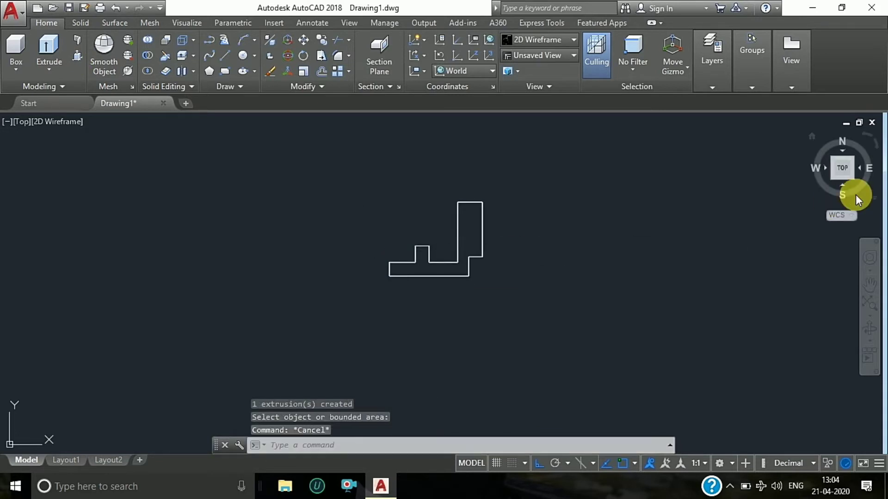
Free-orbit the extruded solid to an oblique view from below.
mouse_move(573, 243)
shift+middle_down()
mouse_move(574, 190)
mouse_move(598, 313)
mouse_move(493, 273)
mouse_move(502, 182)
mouse_move(495, 313)
mouse_move(485, 332)
mouse_move(513, 311)
shift+middle_up()
click(872, 347)
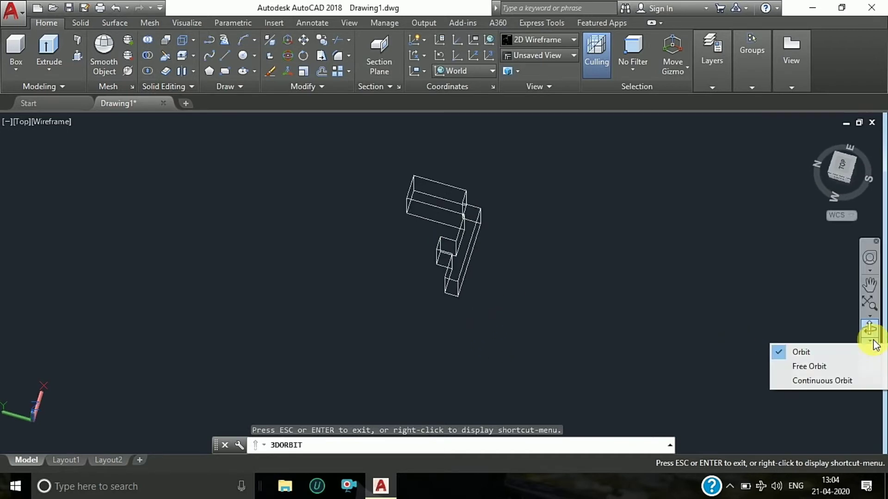
click(834, 365)
mouse_move(485, 264)
mouse_down()
mouse_move(521, 199)
mouse_move(561, 155)
mouse_move(569, 162)
mouse_move(416, 284)
mouse_move(434, 237)
mouse_move(423, 93)
mouse_up()
click(427, 73)
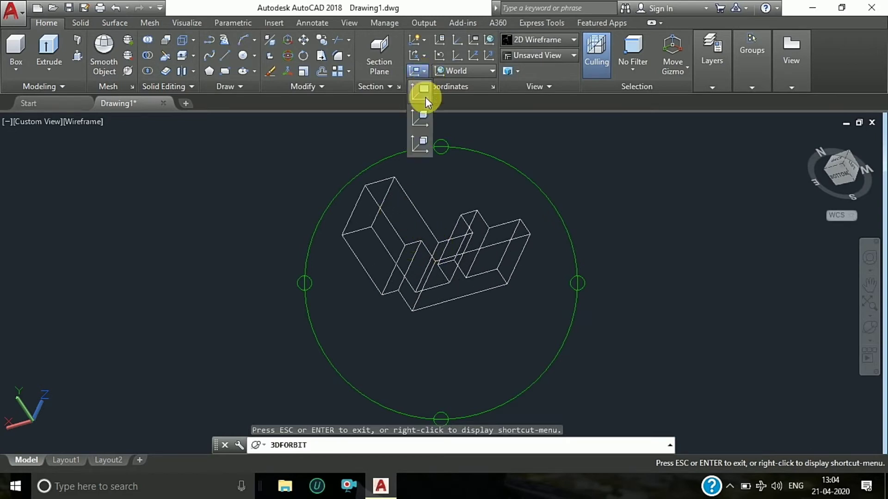
click(414, 142)
Align the UCS to the upright's side face and switch to the Left view.
click(407, 212)
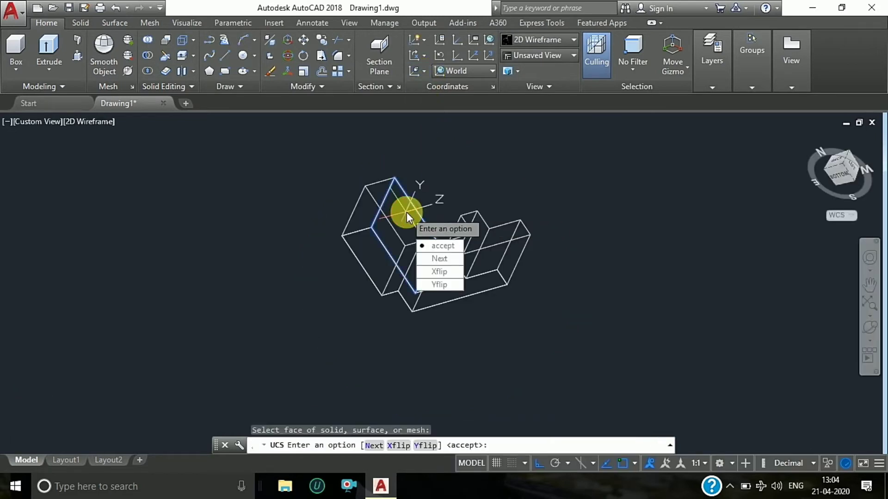
key(Return)
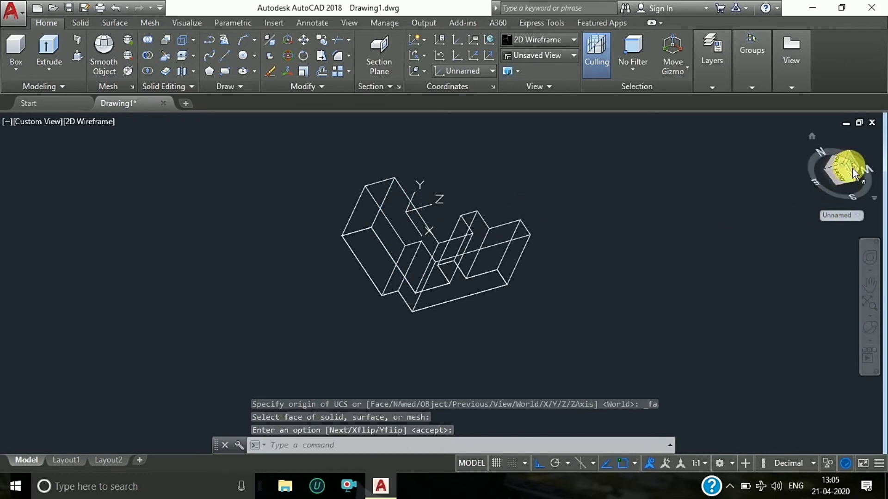
click(853, 168)
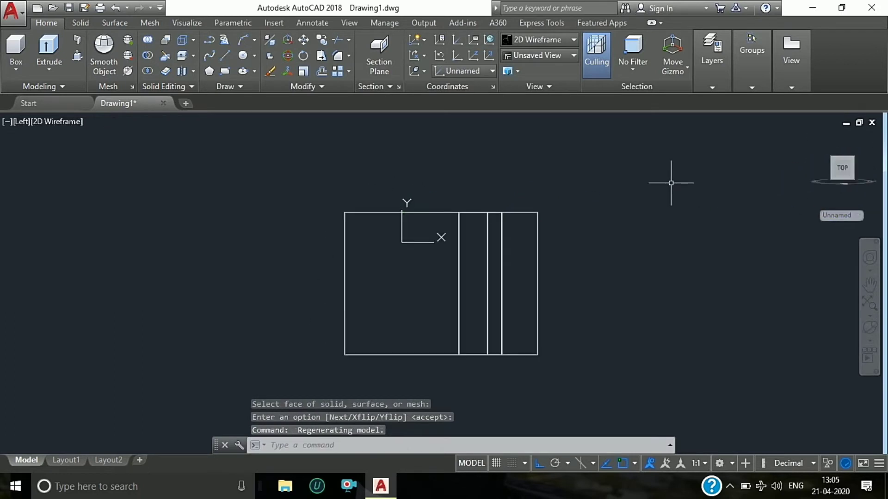
scroll(510, 189, down, 2)
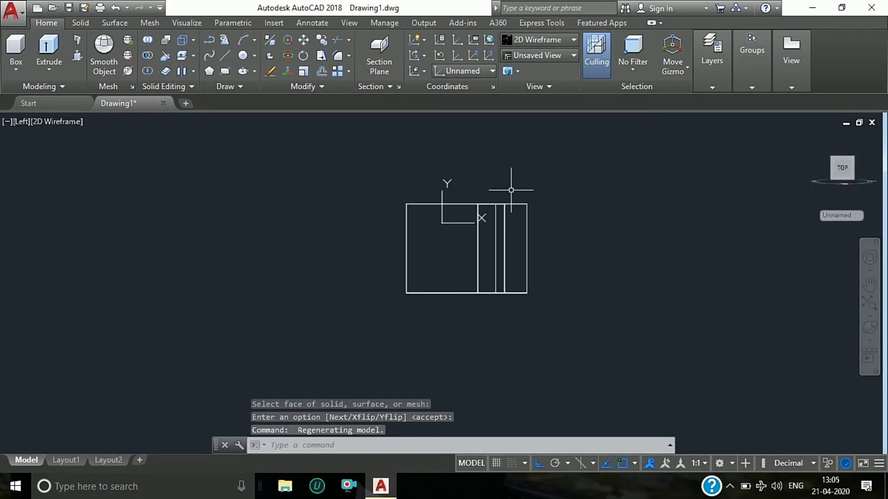
click(275, 107)
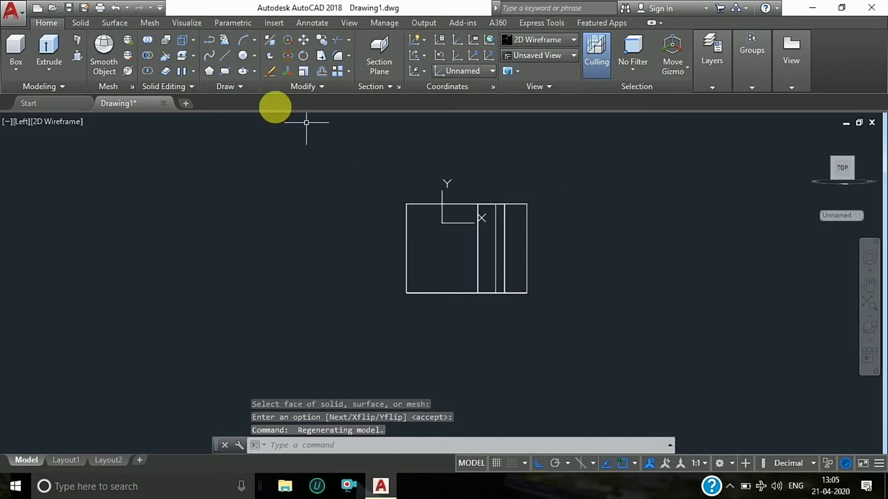
Draw a 24-unit horizontal line leftward from the vertical edge's midpoint.
click(230, 58)
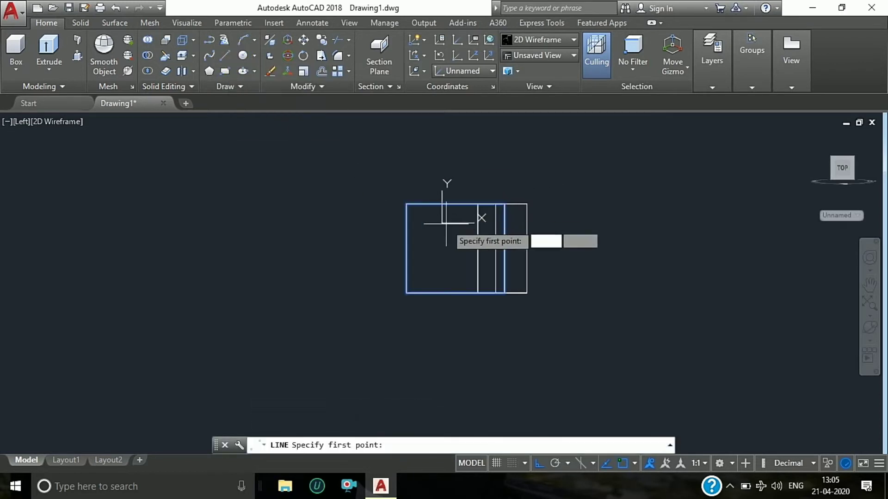
scroll(507, 255, up, 2)
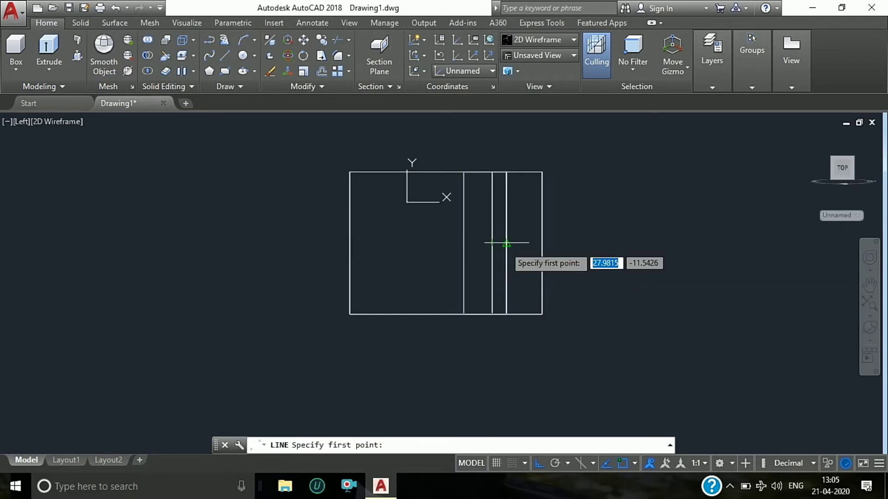
click(507, 243)
text(2)
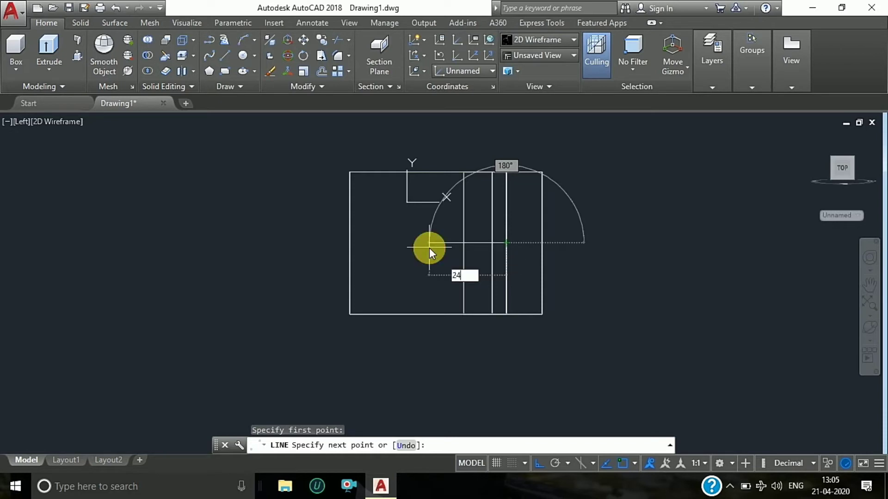
text(4)
key(Return)
key(Escape)
key(Escape)
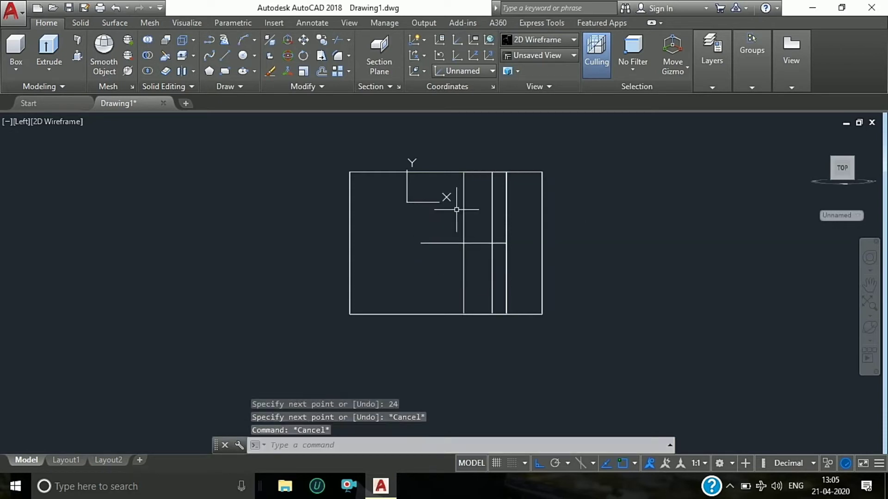
Draw a 26-diameter circle centred at the line's end, then delete the construction line.
click(870, 328)
mouse_move(620, 260)
mouse_down()
mouse_move(638, 176)
mouse_move(652, 321)
mouse_move(525, 352)
mouse_move(462, 224)
mouse_move(420, 177)
mouse_move(472, 241)
mouse_up()
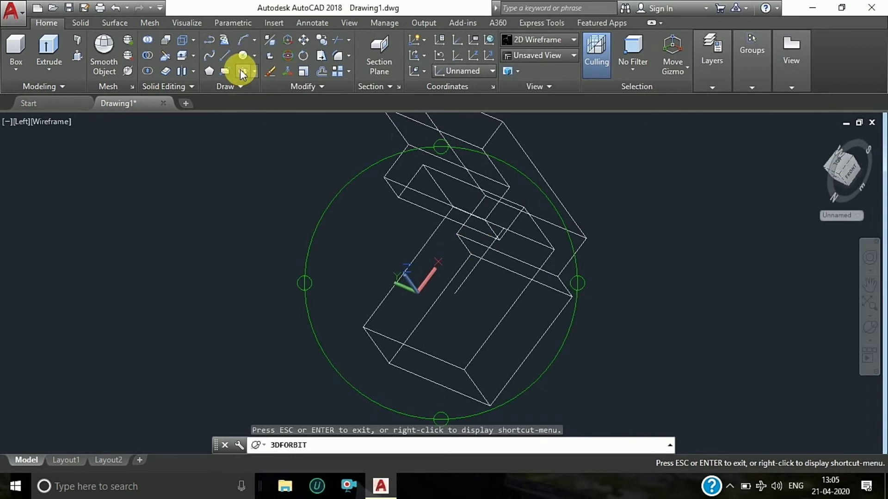
click(242, 57)
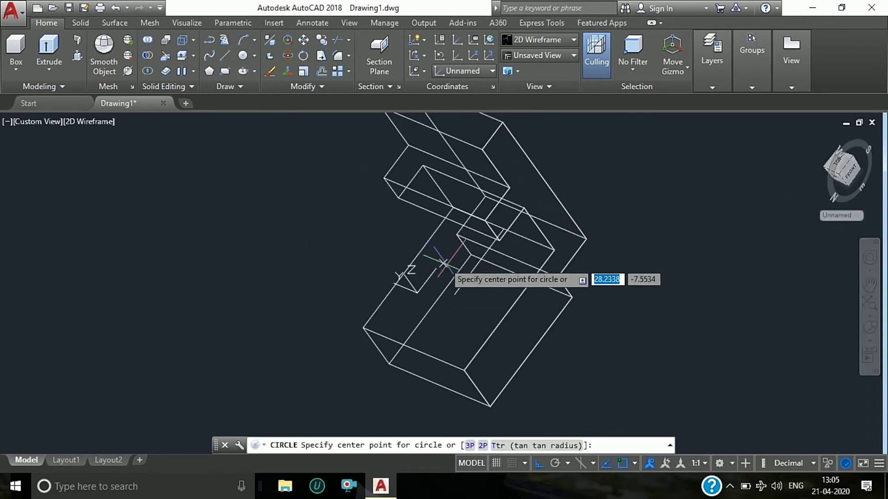
click(455, 293)
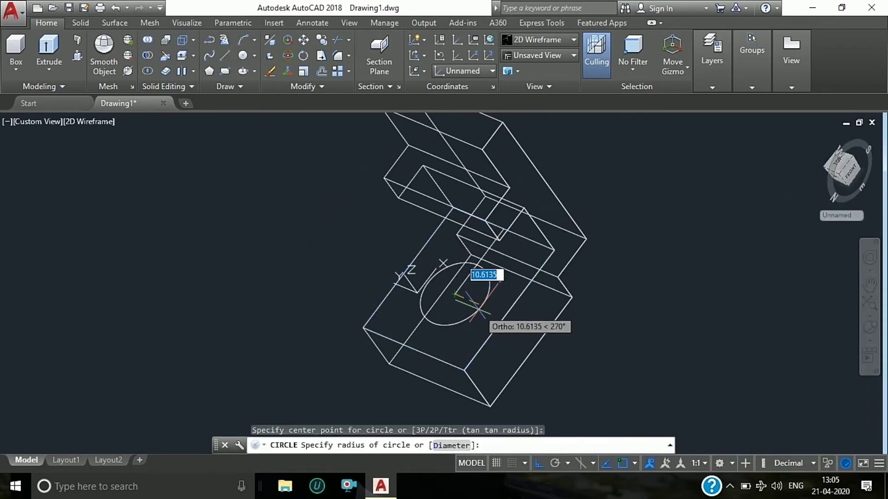
text(d)
key(Return)
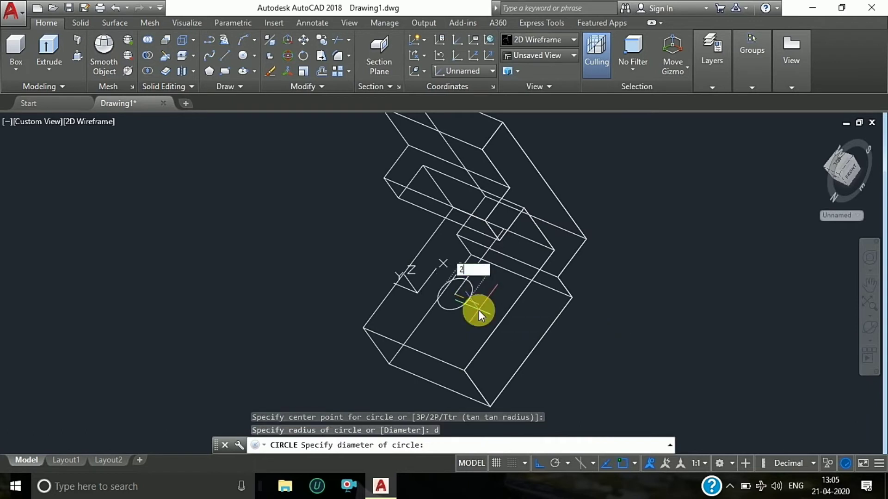
text(26)
key(Return)
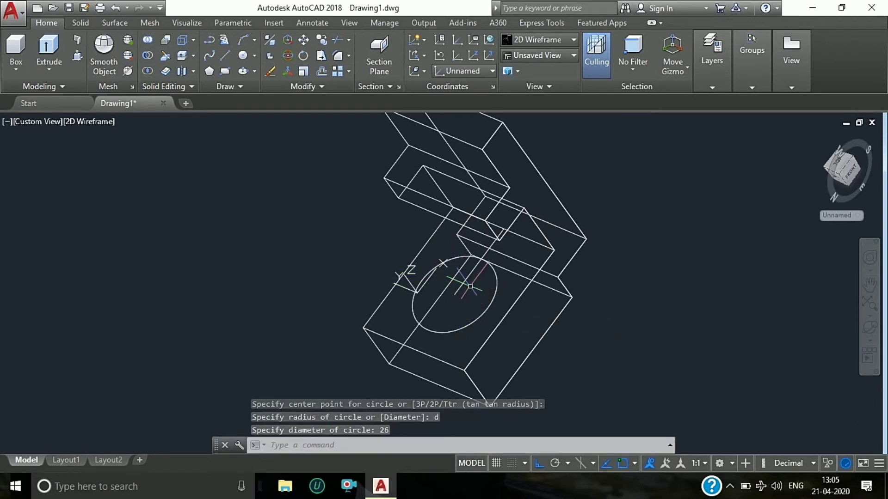
click(467, 279)
key(Delete)
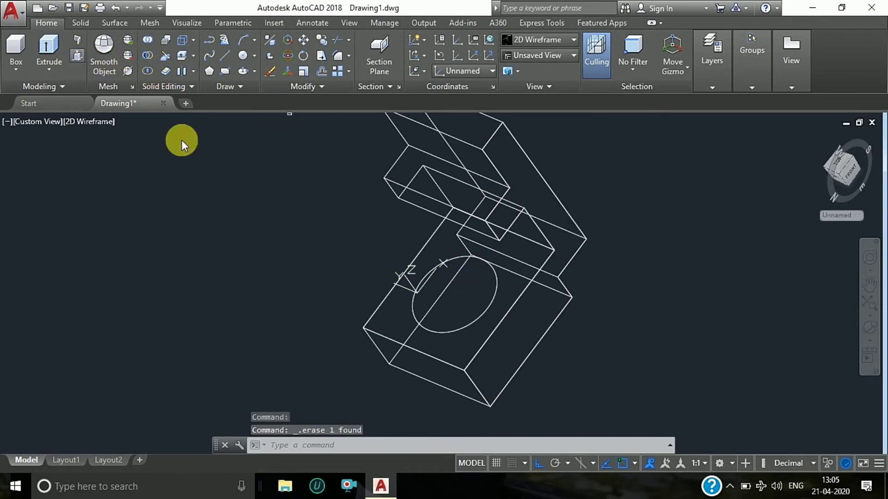
Press-pull the 26-diameter circle into a cylinder.
click(481, 278)
click(589, 371)
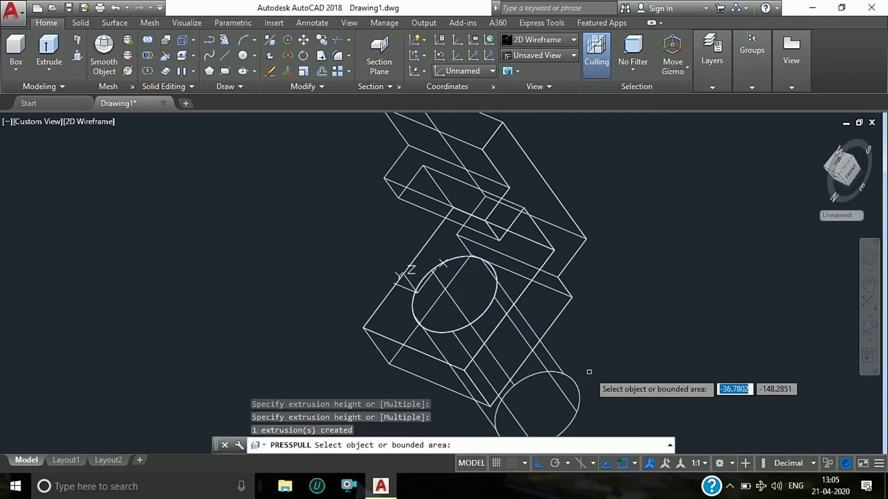
key(Escape)
scroll(346, 268, down, 4)
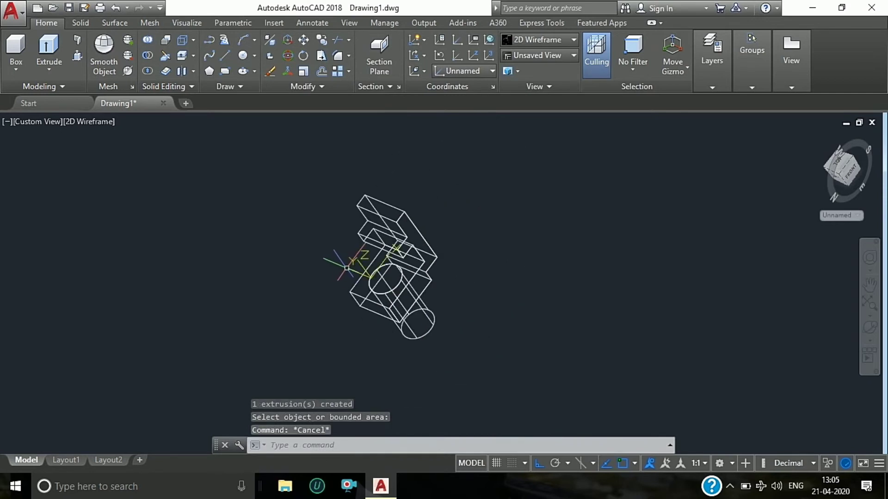
Subtract the cylinder from the stepped solid to cut a round hole.
text(s)
key(Return)
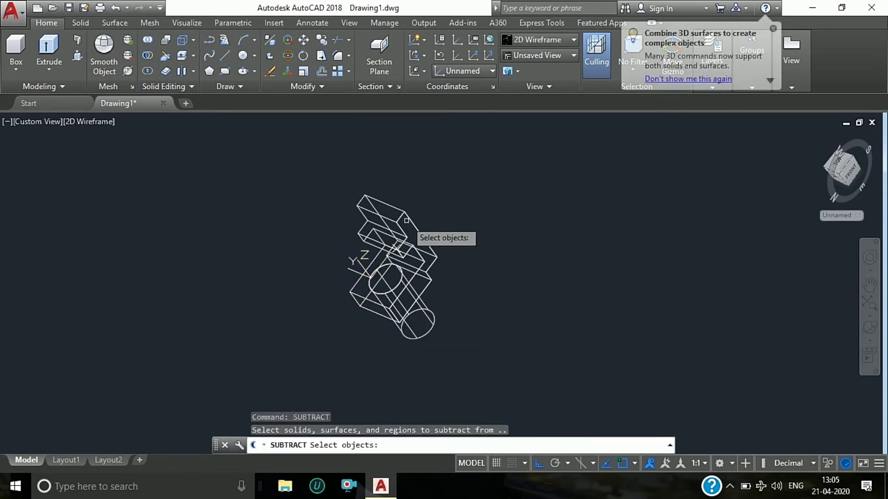
click(401, 223)
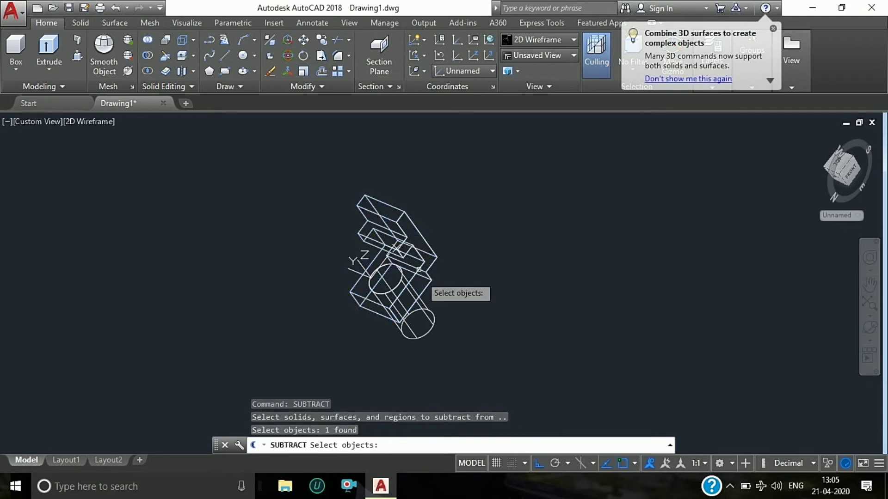
key(Return)
click(427, 312)
key(Return)
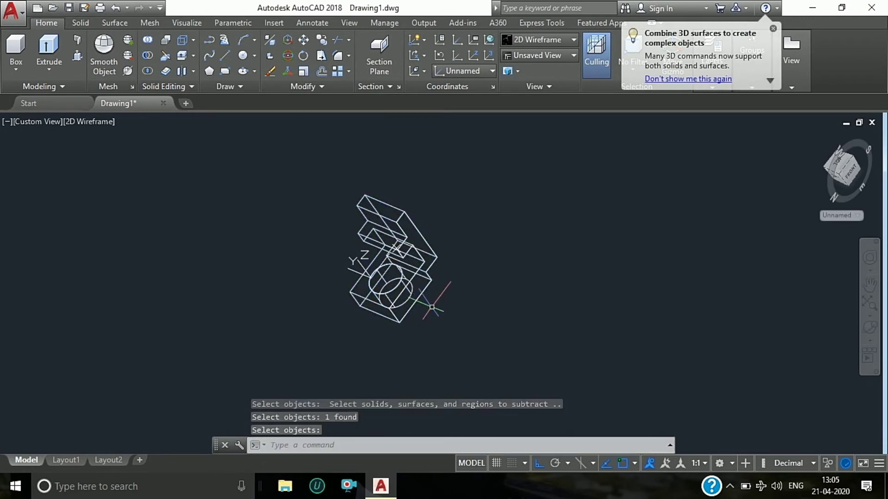
key(Escape)
Free-orbit the model to an isometric view with the holed upright on the left.
click(869, 342)
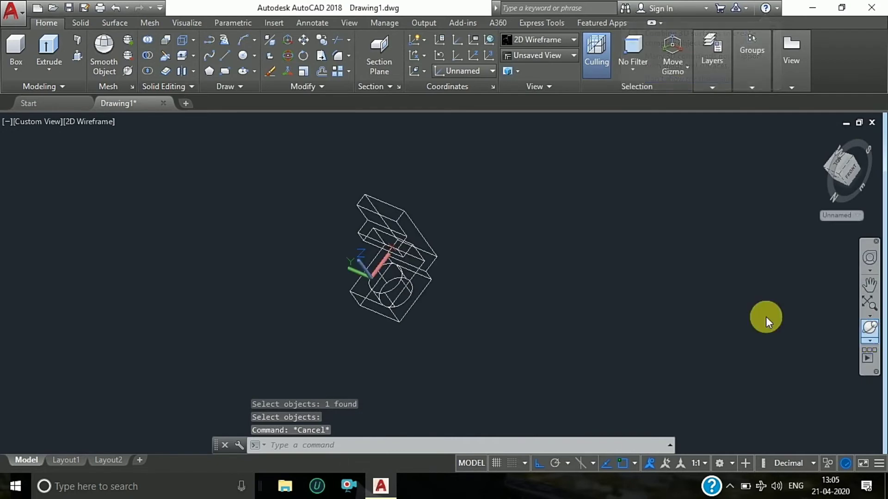
mouse_move(561, 243)
mouse_down()
mouse_move(521, 172)
mouse_move(386, 249)
mouse_move(362, 182)
mouse_move(371, 291)
mouse_move(398, 310)
mouse_move(467, 213)
mouse_move(328, 263)
mouse_move(390, 263)
mouse_move(478, 293)
mouse_move(459, 248)
mouse_move(432, 293)
mouse_up()
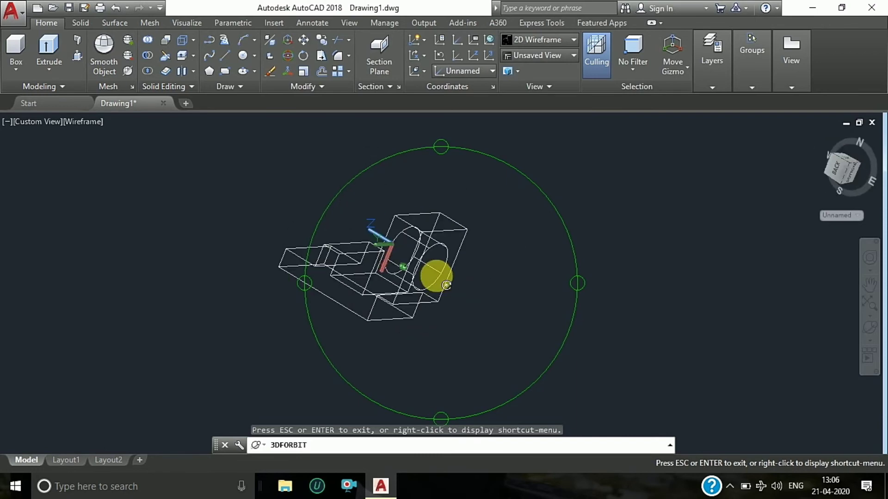
drag(272, 277, 328, 304)
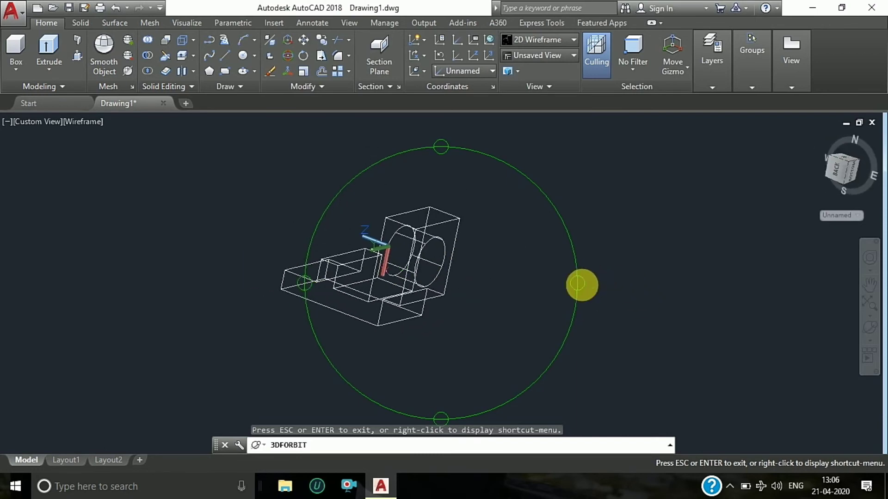
mouse_move(580, 283)
mouse_down()
mouse_move(507, 270)
mouse_move(416, 313)
mouse_move(244, 317)
mouse_move(293, 224)
mouse_move(307, 224)
mouse_move(323, 169)
mouse_up()
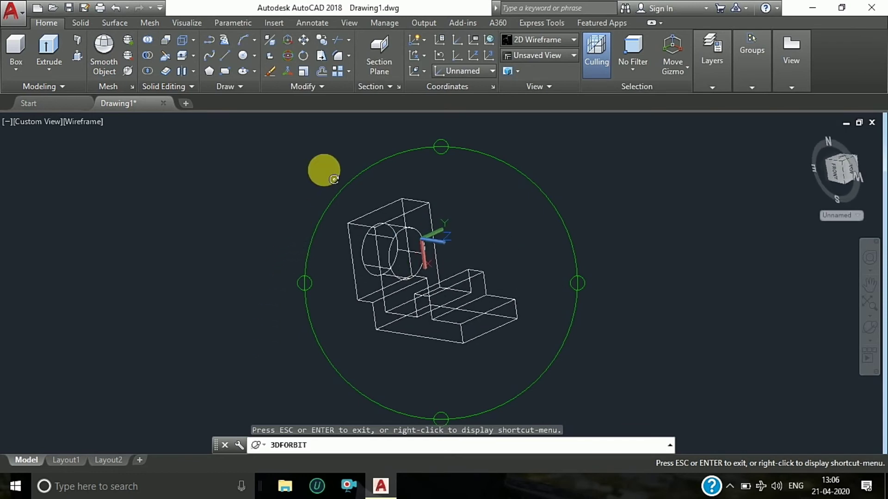
key(Escape)
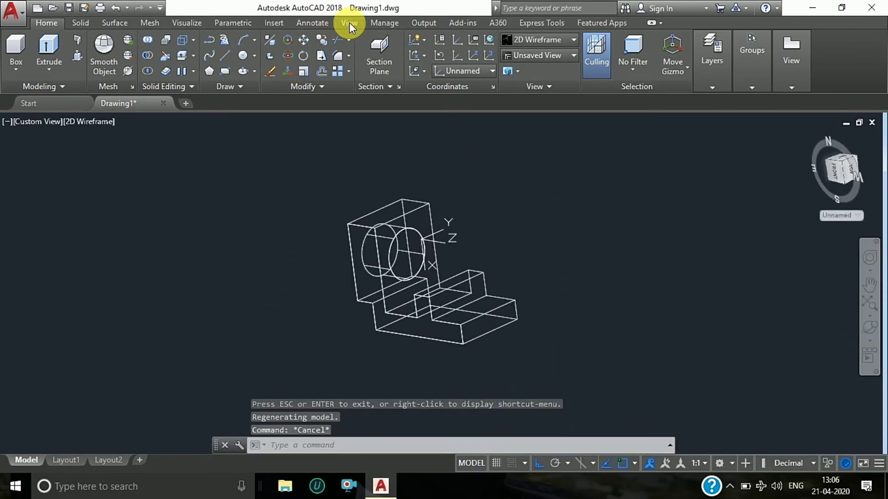
Add the brown Miscellaneous material from the Materials Browser and apply it to the solid.
click(349, 22)
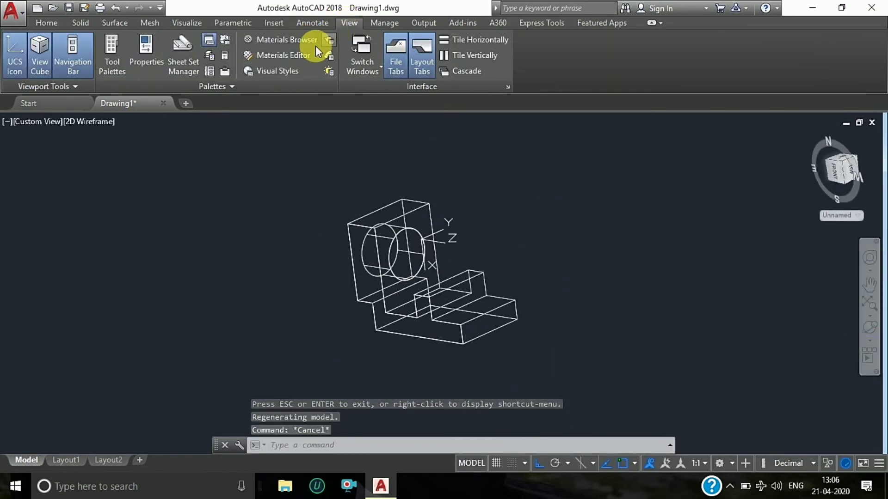
click(282, 41)
scroll(159, 277, down, 3)
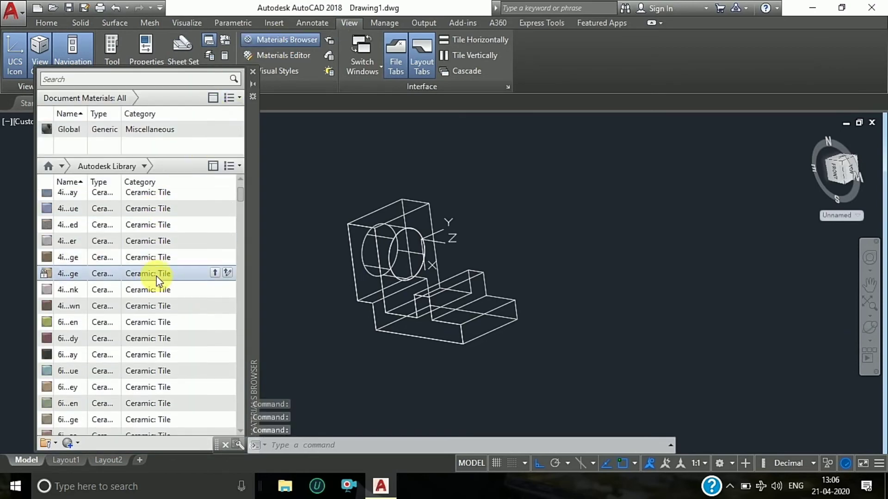
scroll(162, 324, down, 5)
scroll(161, 326, down, 5)
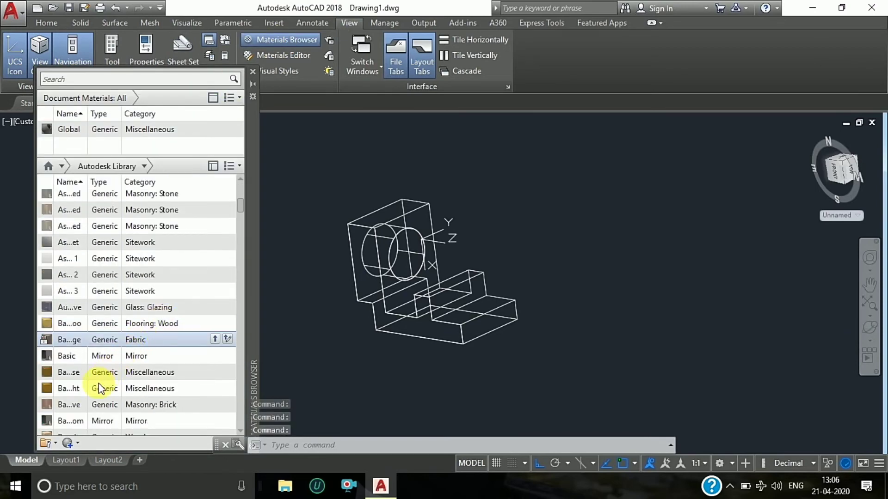
click(214, 387)
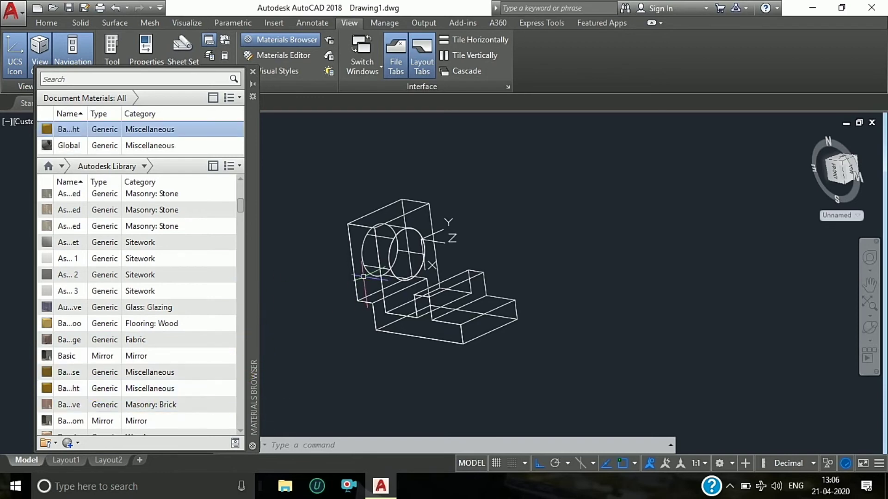
click(364, 277)
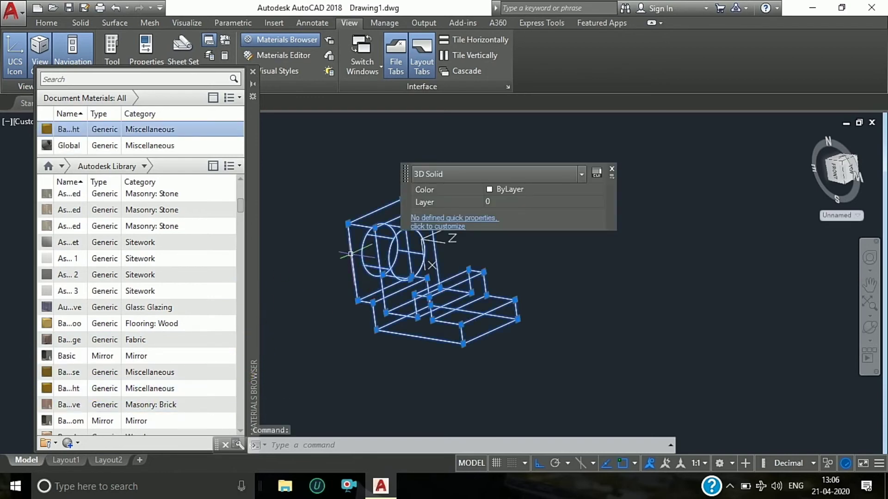
click(134, 132)
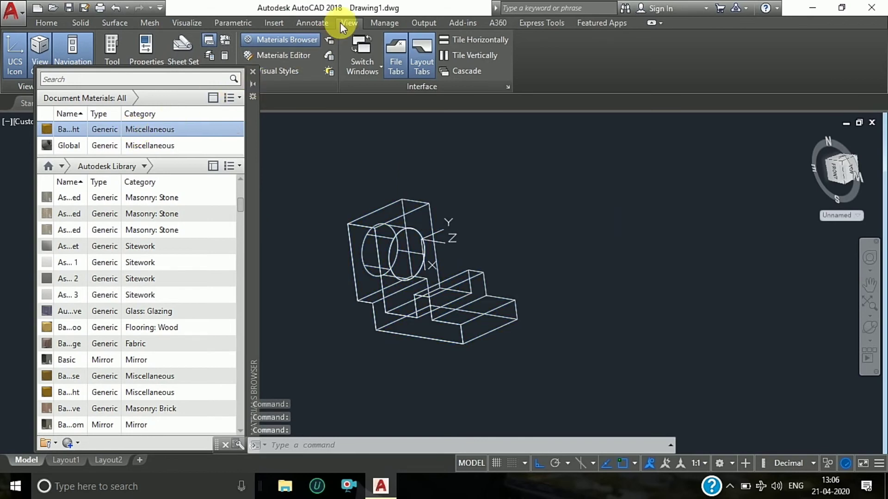
click(46, 23)
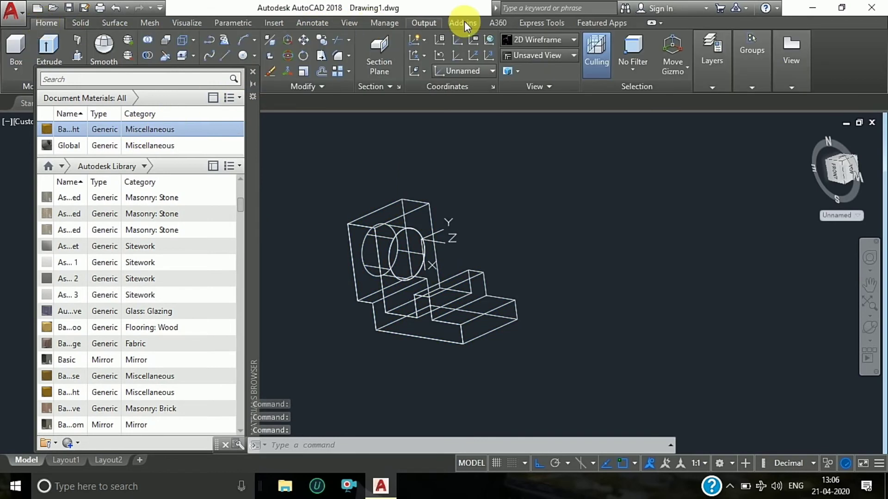
Apply the Realistic visual style to reveal the woven material, then erase the stray closed outline polyline.
click(560, 44)
click(683, 76)
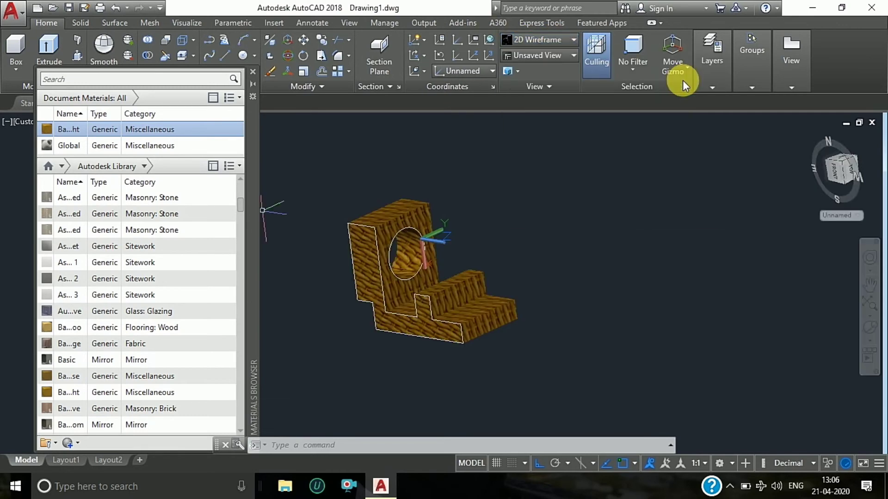
scroll(403, 254, up, 1)
scroll(403, 254, up, 2)
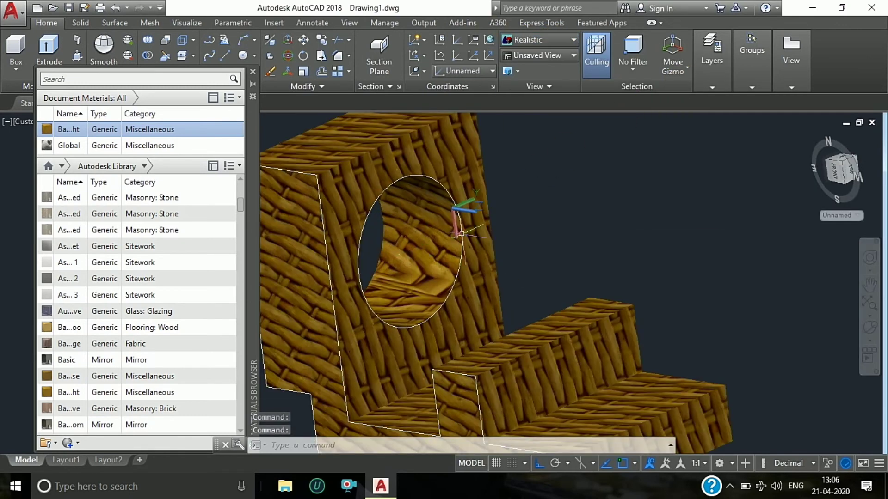
scroll(526, 229, down, 1)
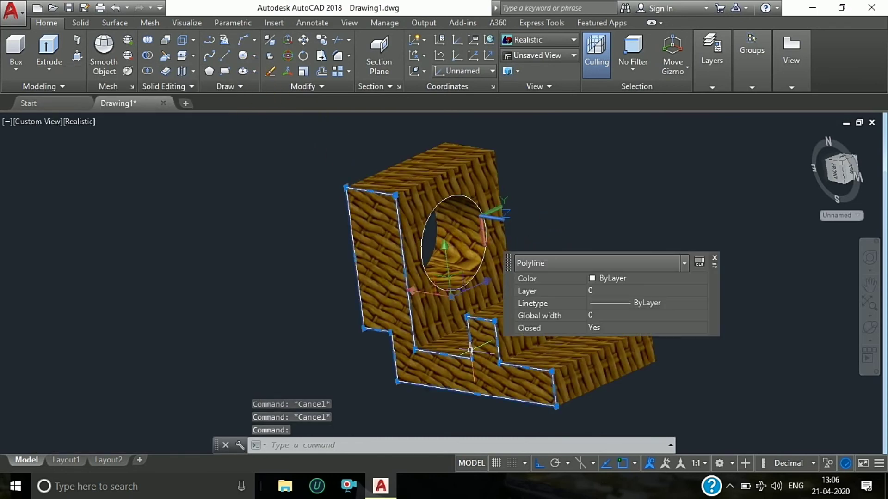
key(Delete)
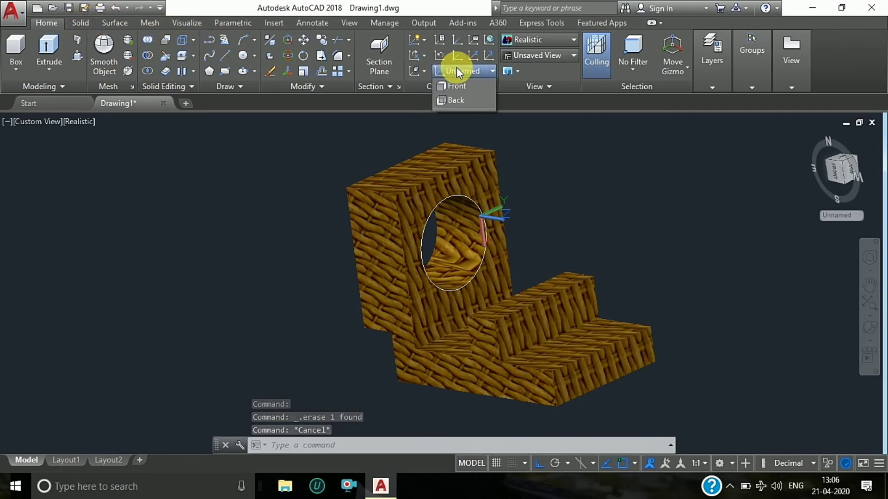
Set the UCS to World and orbit the textured solid, tilting it to inspect the underside.
click(454, 85)
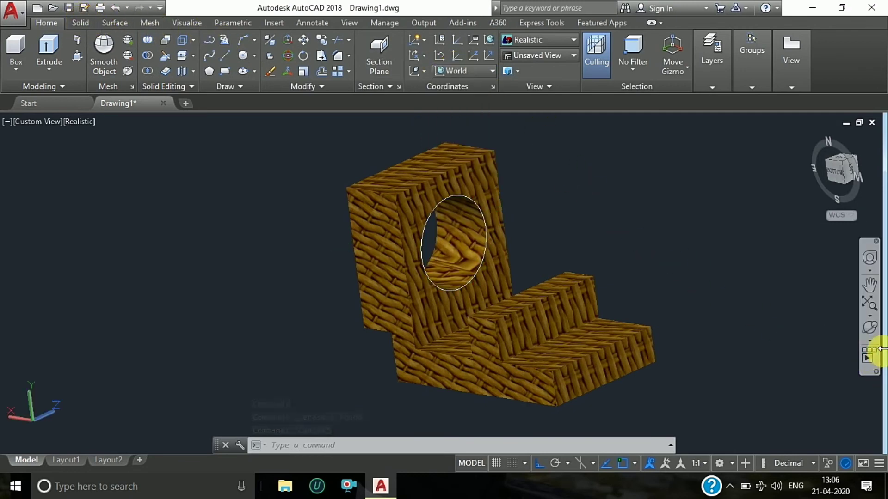
click(828, 380)
drag(709, 347, 694, 317)
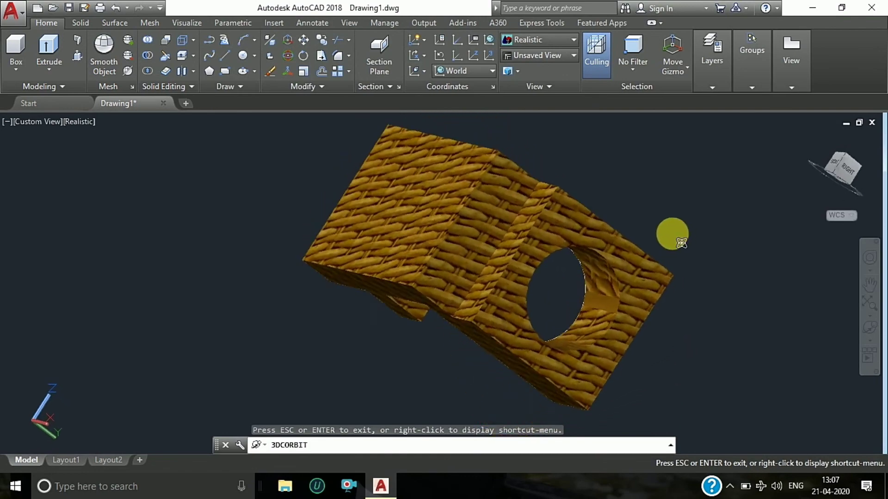
drag(634, 342, 535, 355)
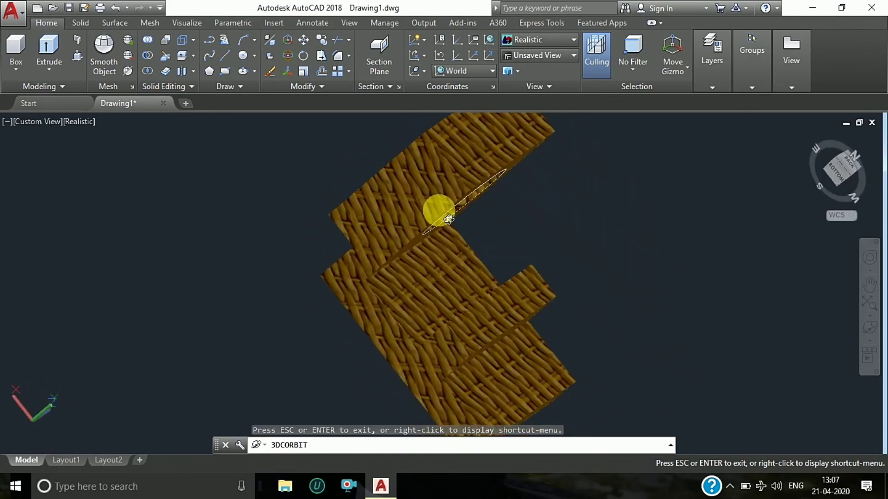